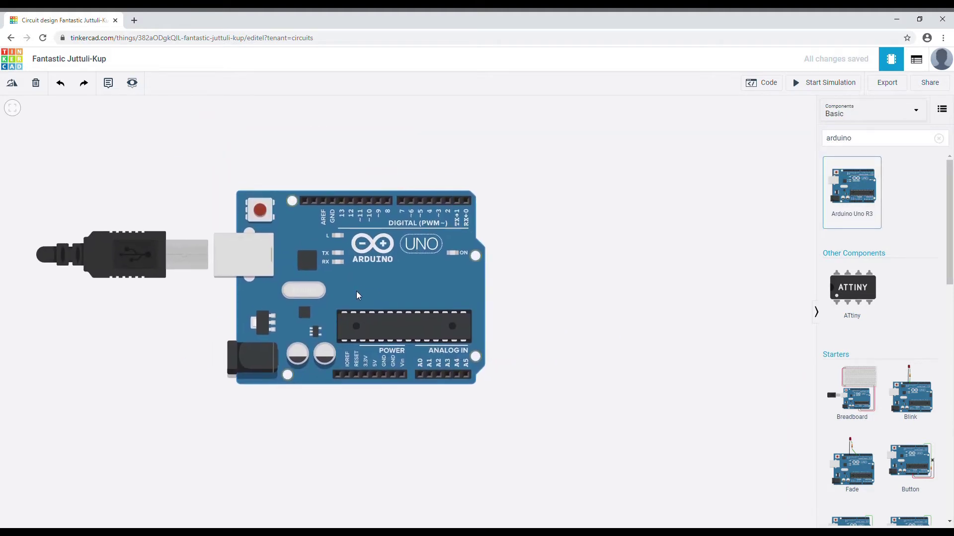
Step: Move the Arduino Uno aside, then search the components for "sensor" and place the four-pin Ultrasonic Distance Sensor above and to its right
drag(477, 278, 287, 295)
click(875, 143)
key(BackSpace)
key(BackSpace)
key(BackSpace)
key(BackSpace)
key(BackSpace)
key(BackSpace)
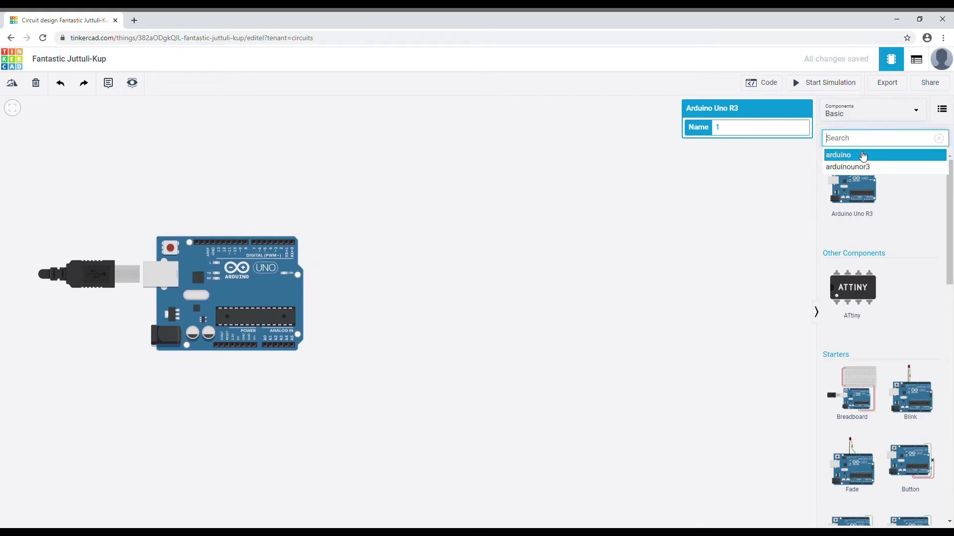
text(sensor)
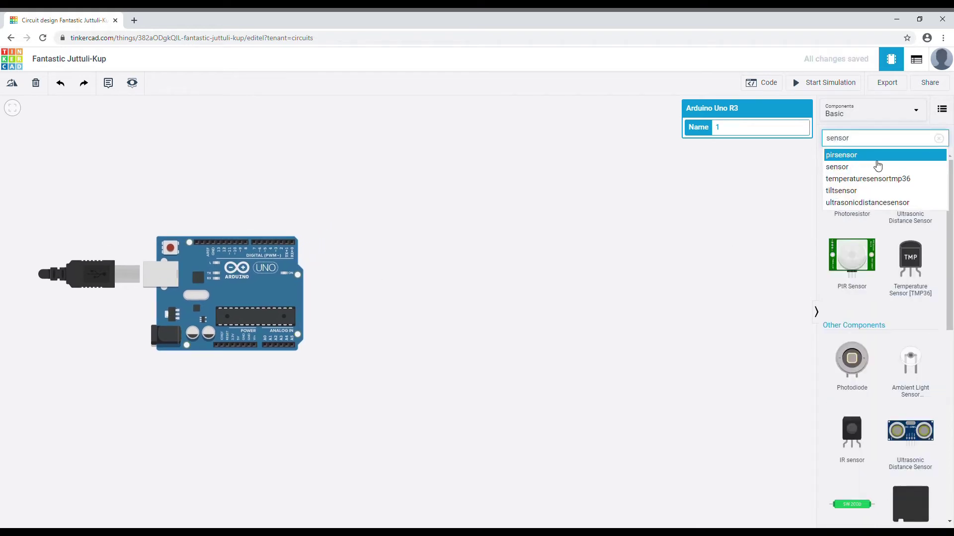
click(734, 273)
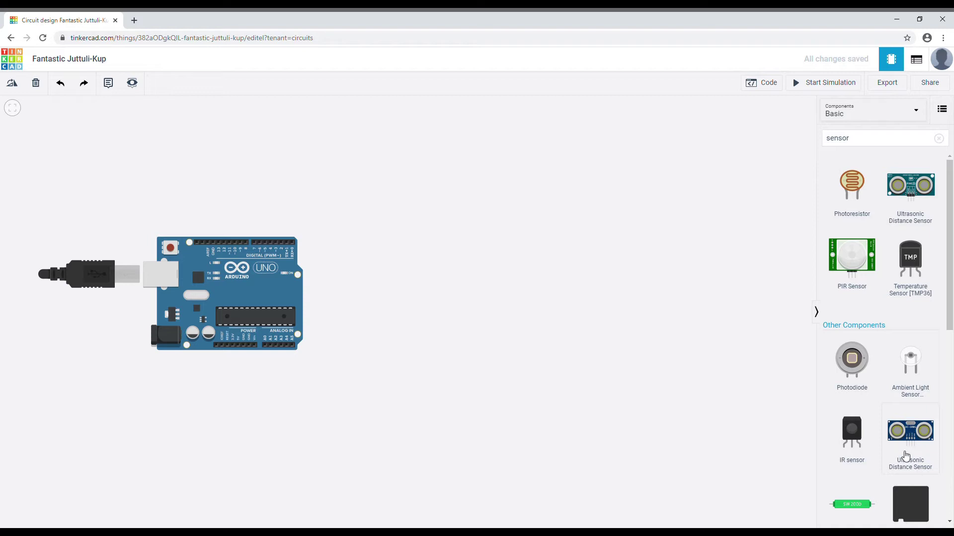
drag(916, 432, 523, 164)
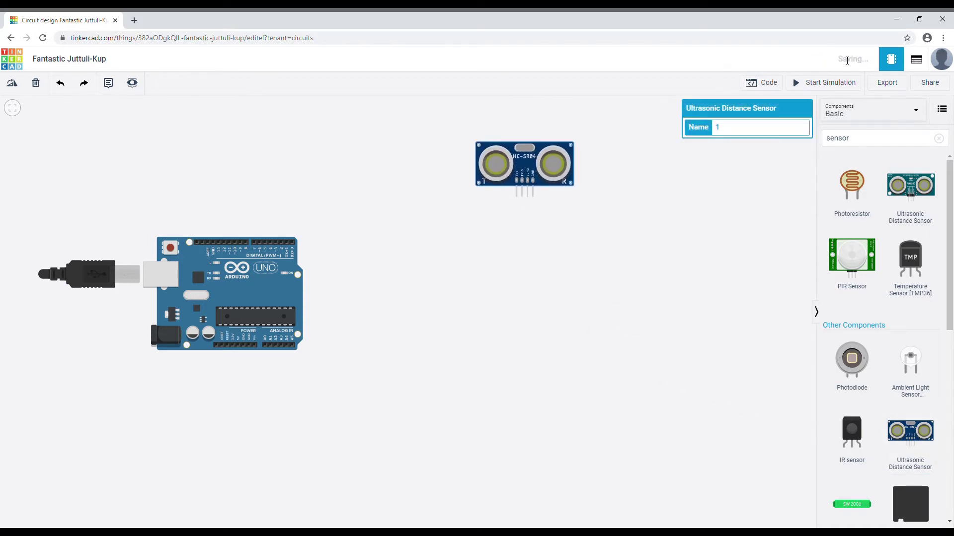
Step: Search the components for "piezo", place a Piezo below the distance sensor, and shift the Arduino Uno slightly closer to it
click(876, 144)
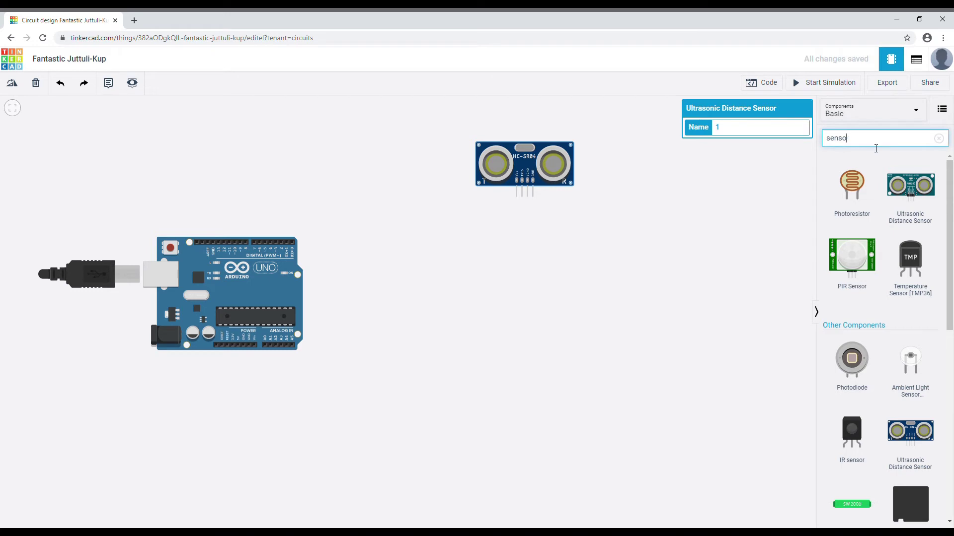
key(BackSpace)
key(BackSpace)
key(BackSpace)
key(BackSpace)
key(BackSpace)
text(piezo)
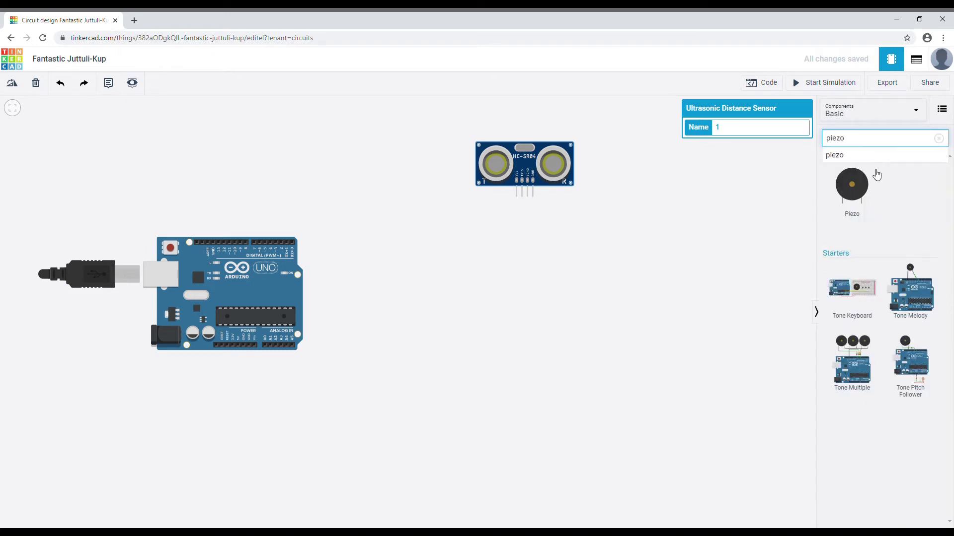
drag(873, 207, 627, 402)
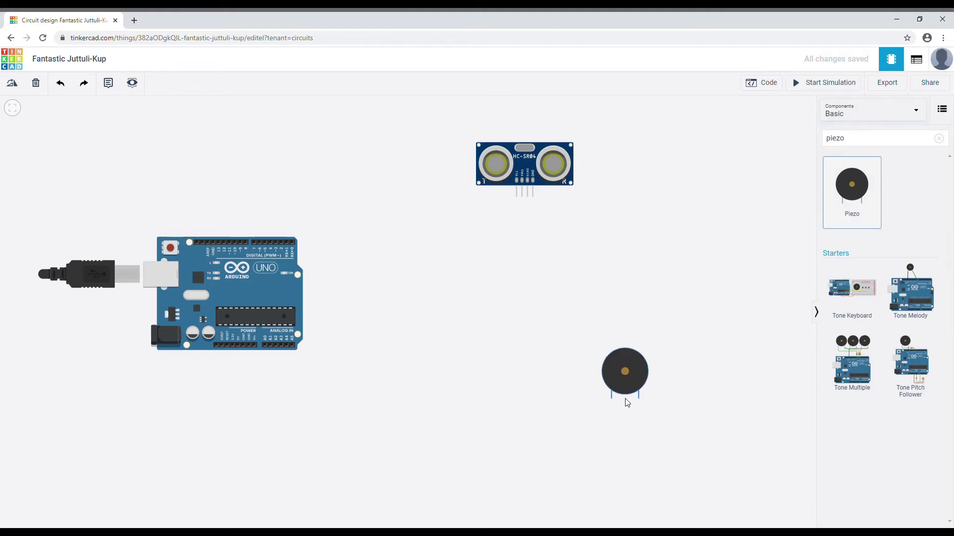
drag(277, 306, 340, 321)
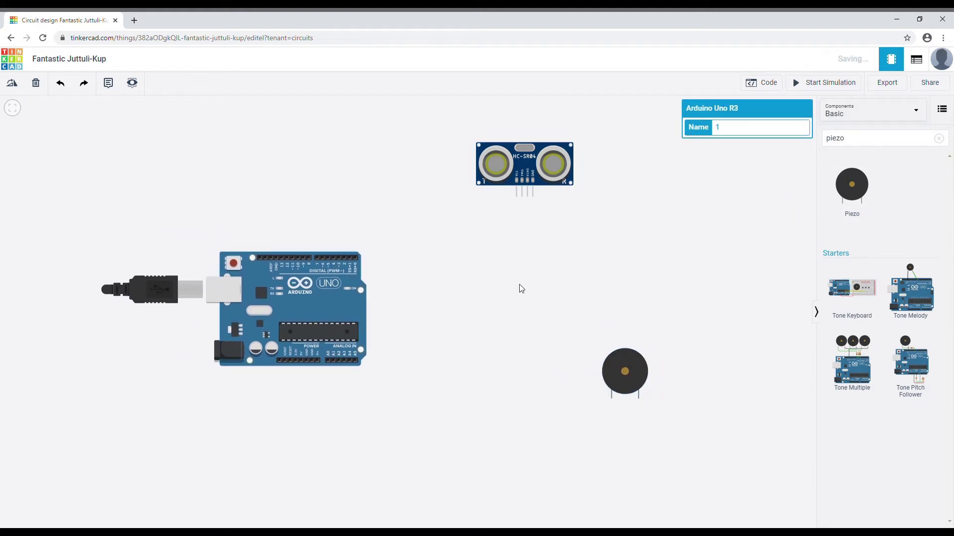
Step: Wire the distance sensor's VCC pin to the Arduino's 5V pin, routing the wire down and beneath the board
scroll(519, 288, up, 1)
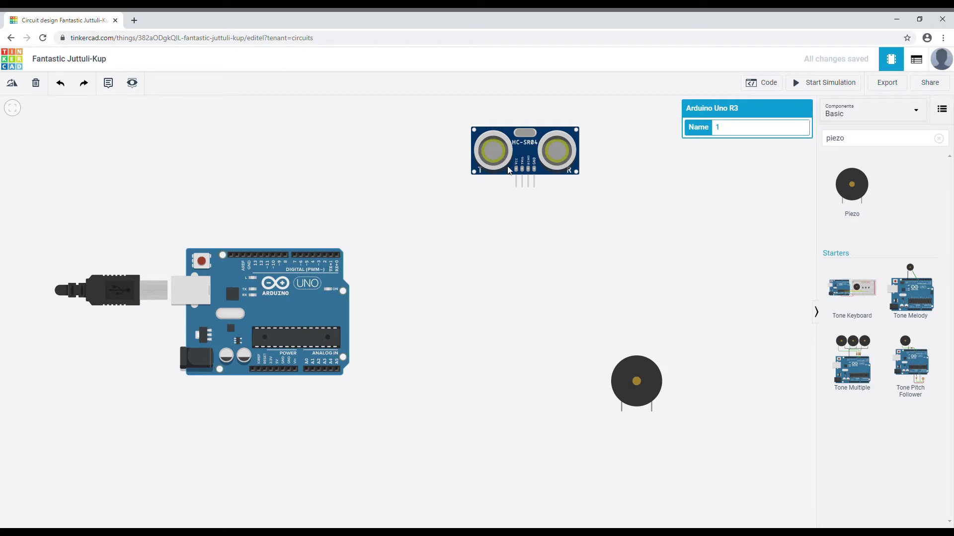
scroll(509, 170, up, 2)
scroll(518, 165, up, 1)
scroll(516, 166, down, 1)
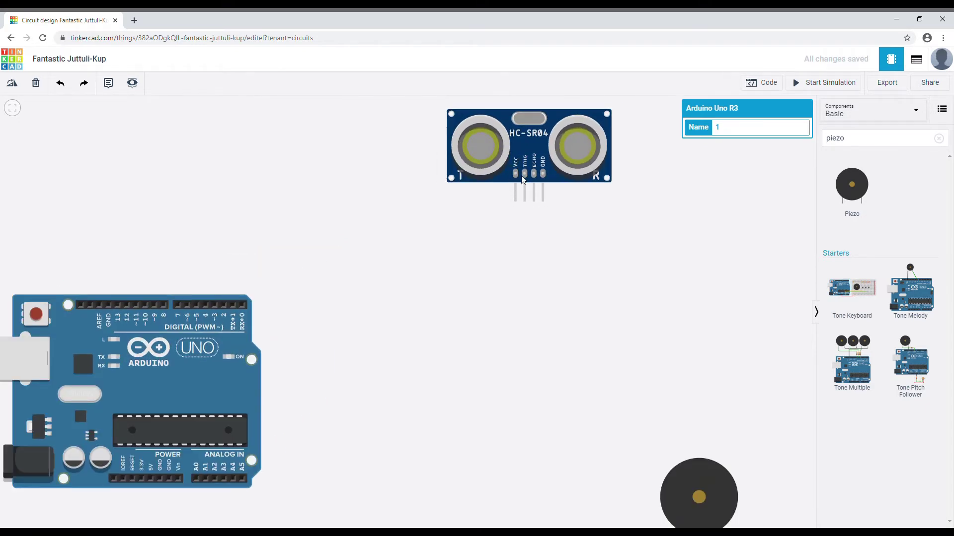
scroll(522, 165, down, 1)
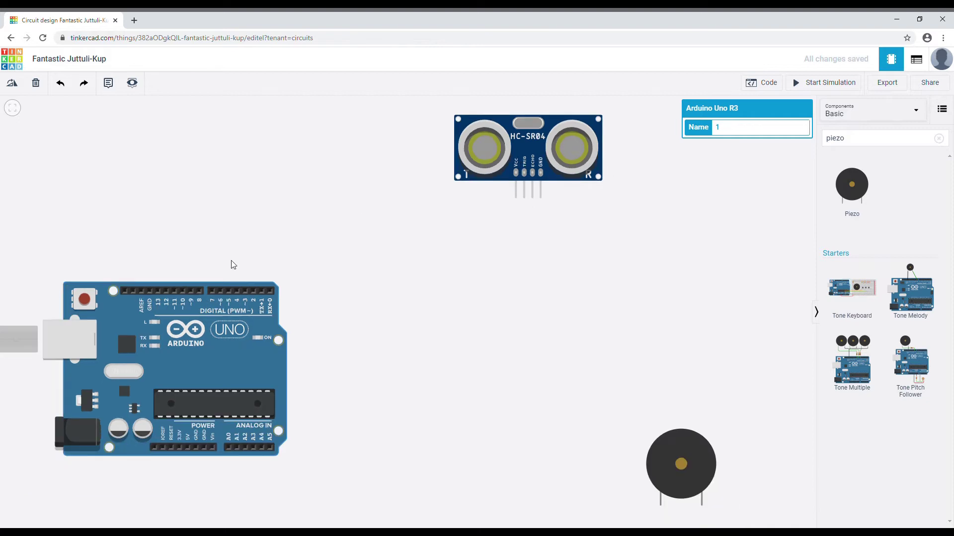
click(516, 198)
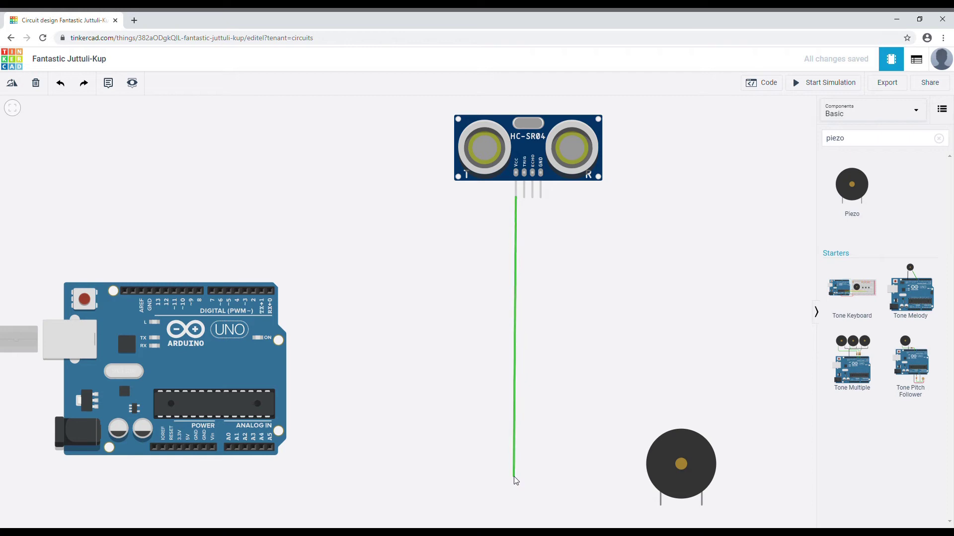
click(517, 472)
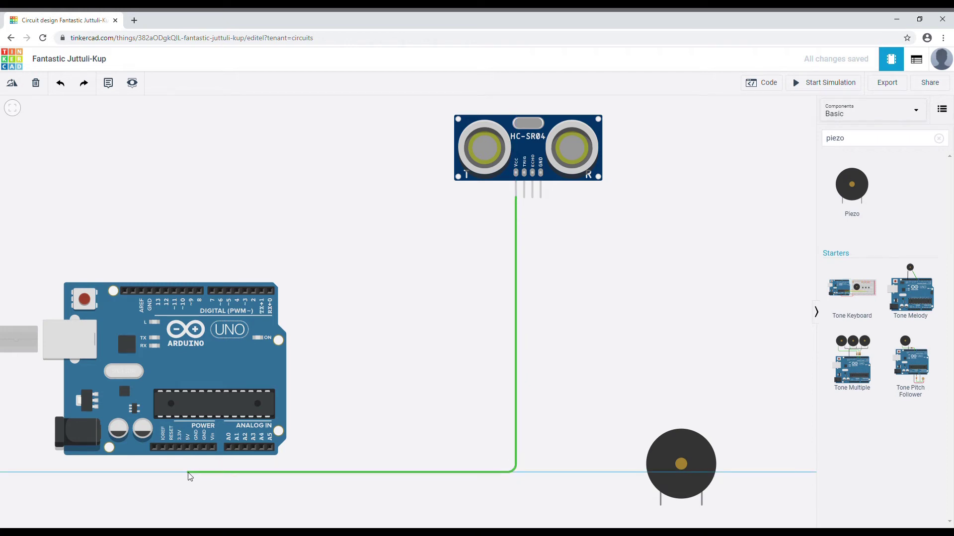
click(188, 472)
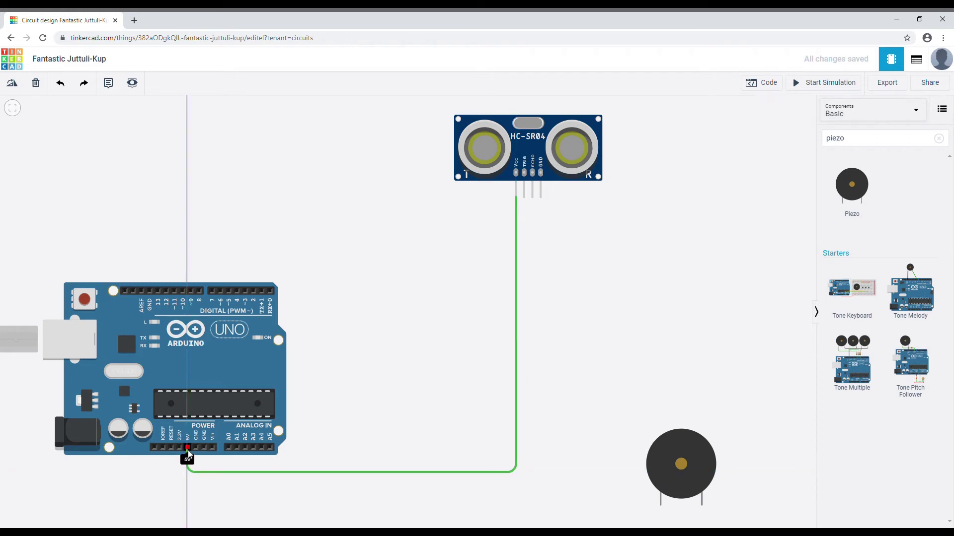
click(188, 449)
click(712, 269)
Step: Wire the distance sensor's TRIG pin to Arduino digital pin 7 and color the wire orange
click(524, 197)
click(524, 272)
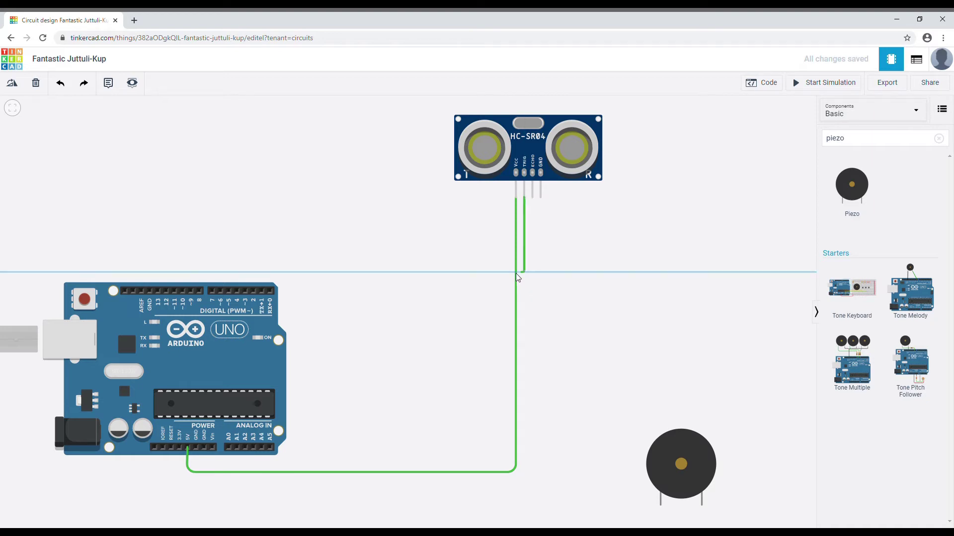
click(211, 273)
click(212, 290)
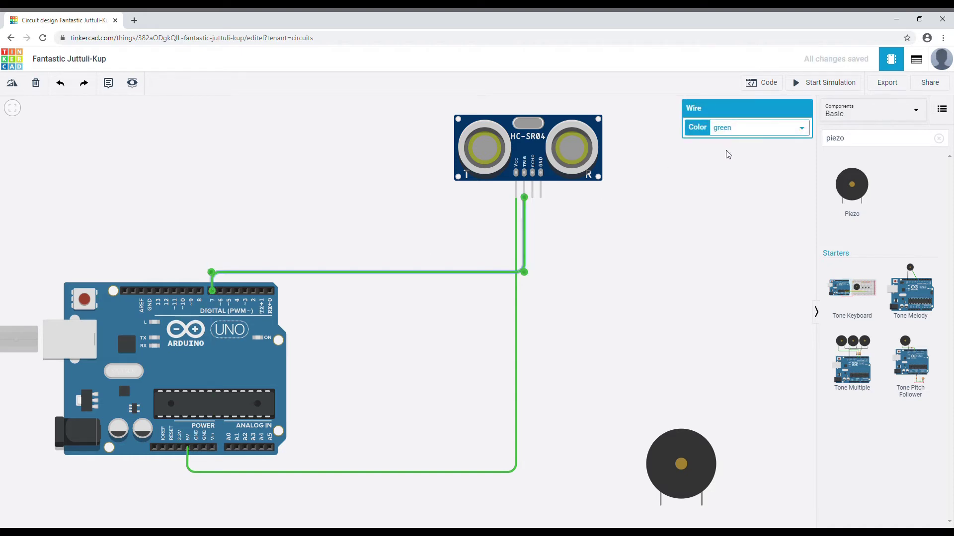
key(3)
click(560, 220)
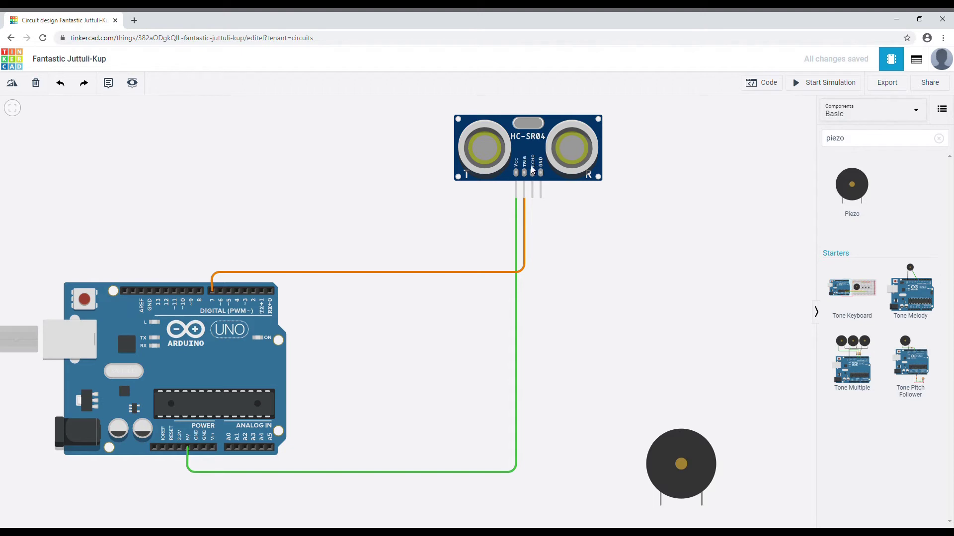
Step: Wire the distance sensor's ECHO pin to Arduino digital pin 6 and color the wire yellow
click(532, 201)
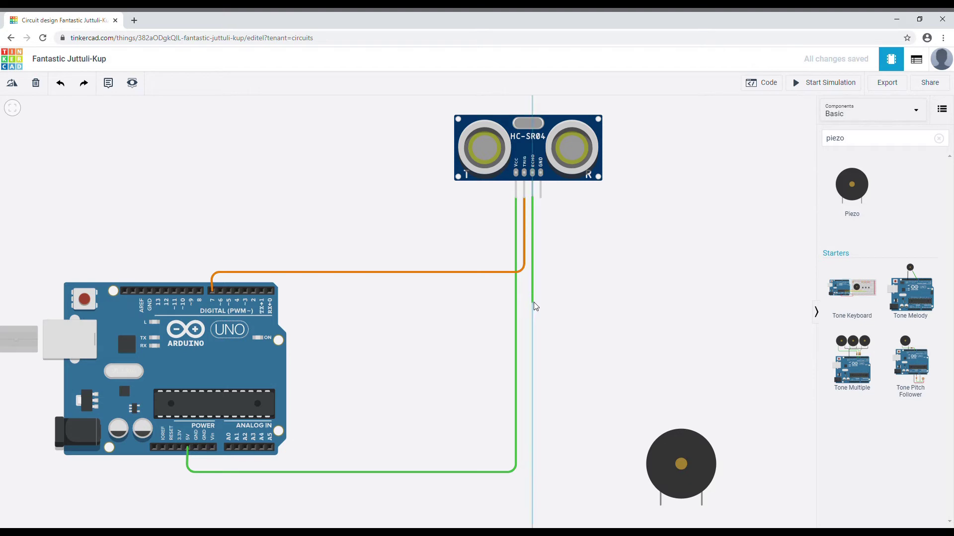
click(534, 264)
click(222, 264)
click(221, 292)
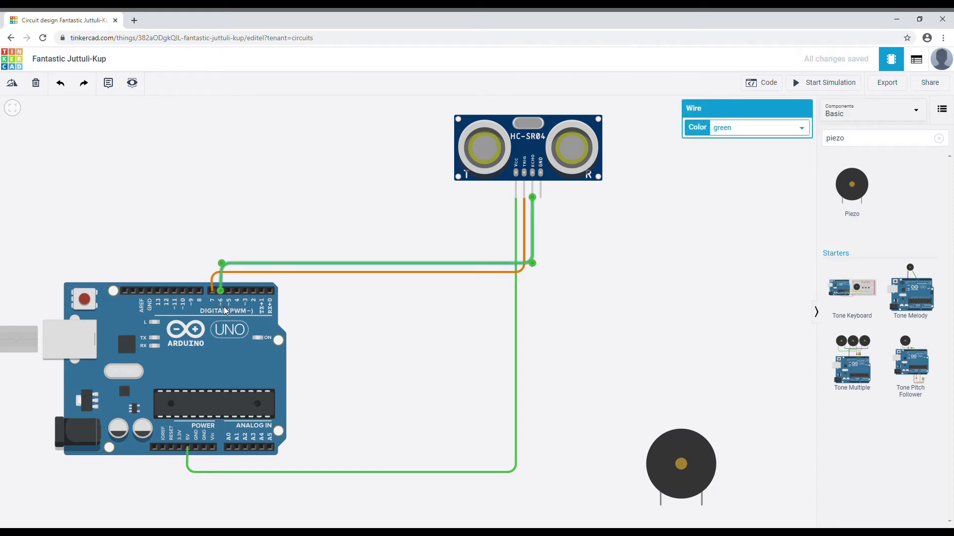
scroll(224, 303, up, 3)
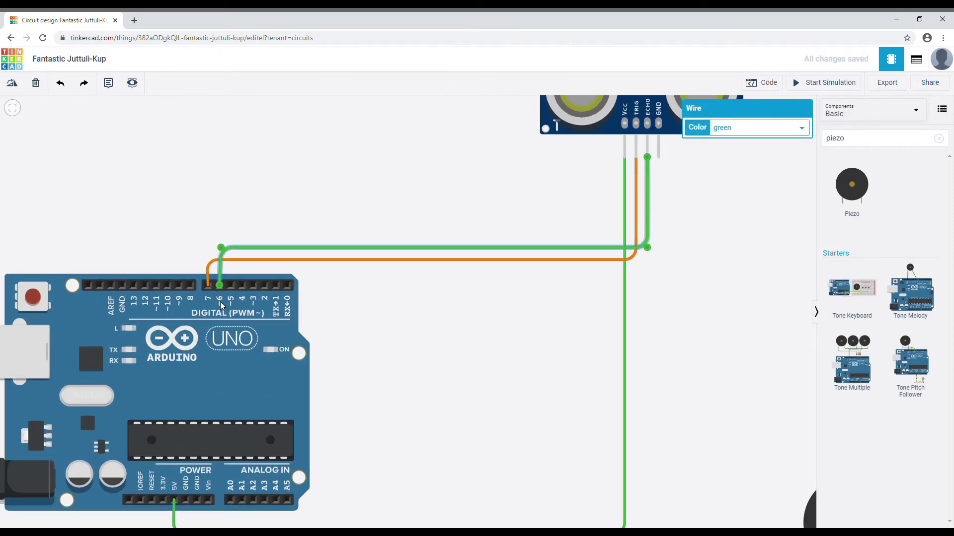
scroll(343, 305, down, 2)
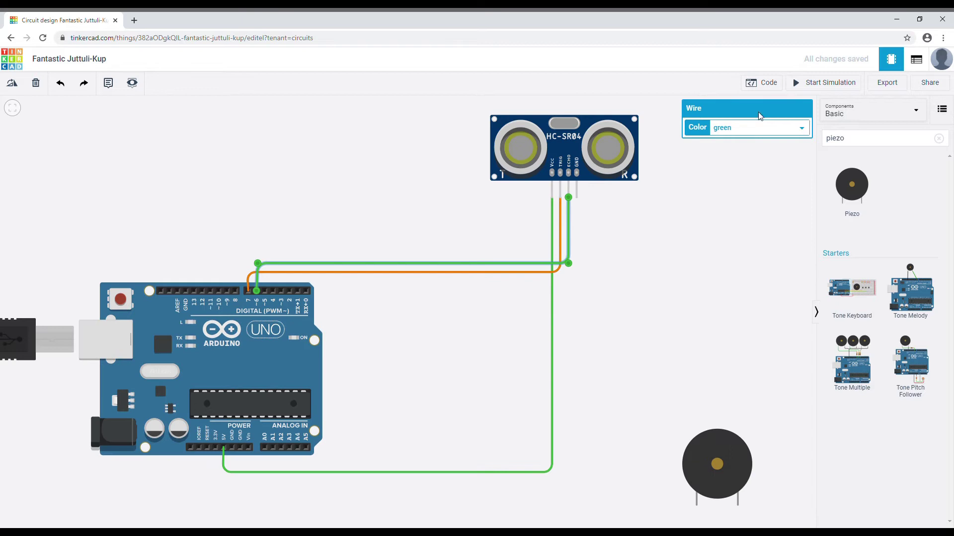
key(Up)
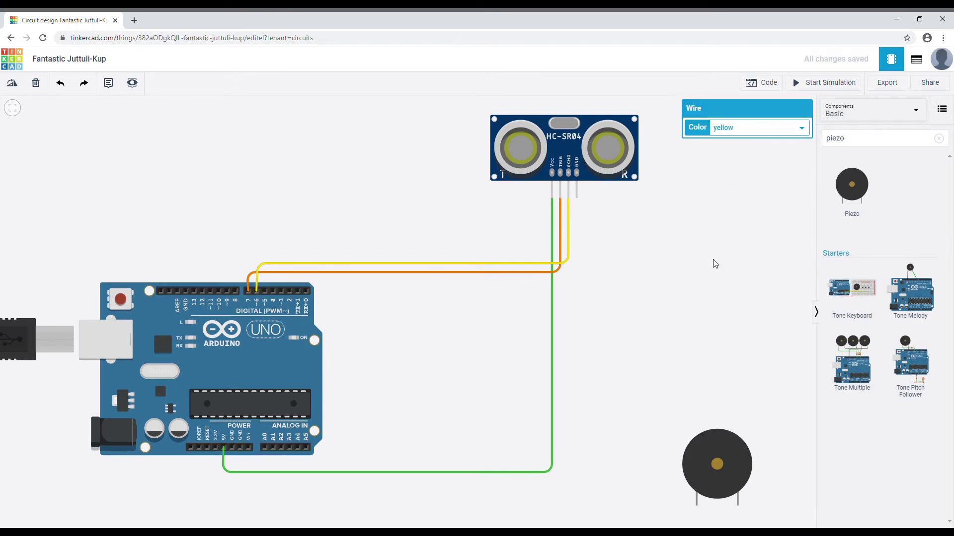
click(396, 256)
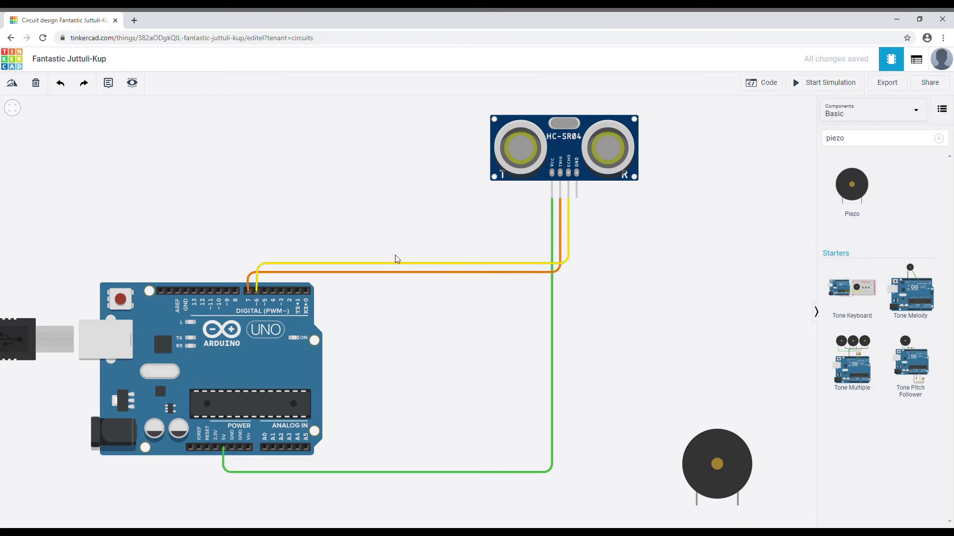
Step: Wire the distance sensor's GND pin to the Arduino's power-side GND, straighten the wire's bend, and color it black
click(576, 197)
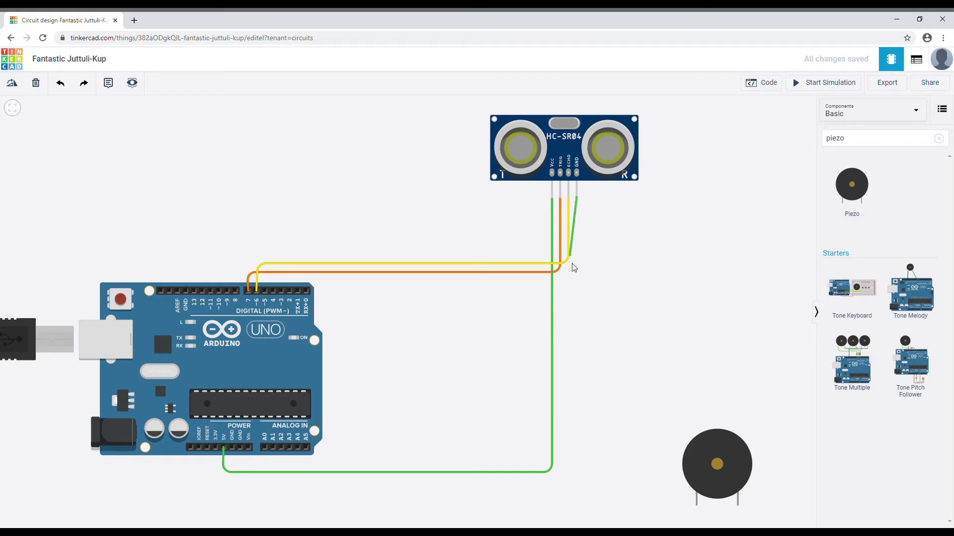
click(577, 490)
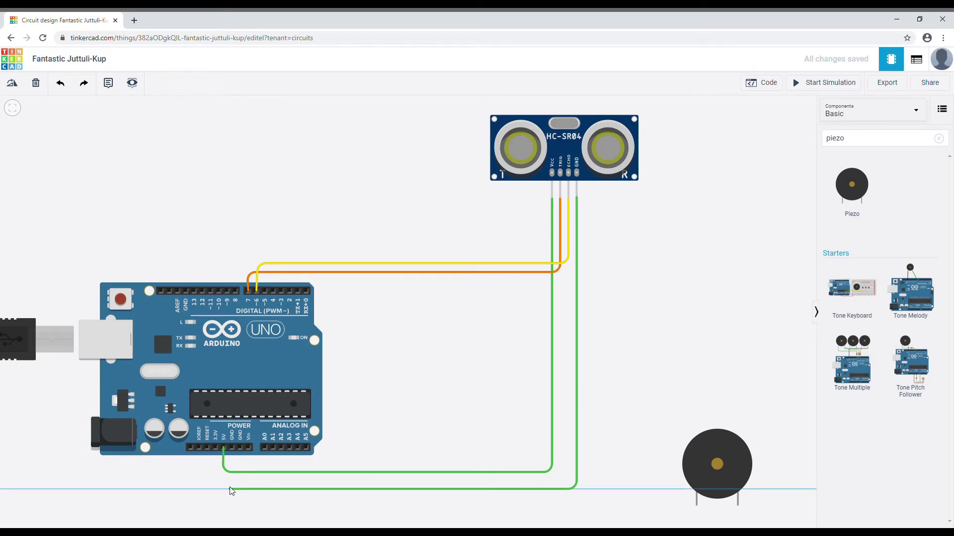
click(229, 490)
click(232, 449)
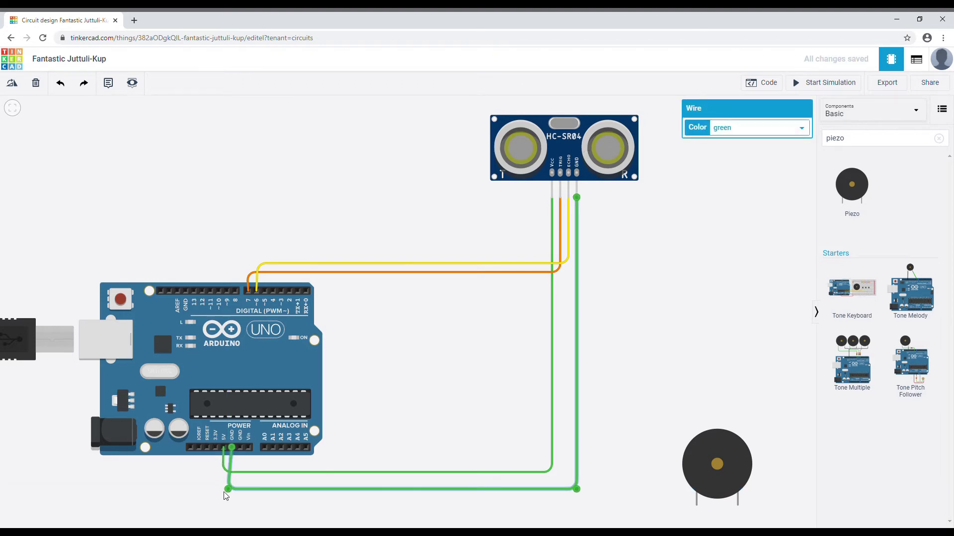
drag(229, 490, 230, 491)
key(0)
click(708, 356)
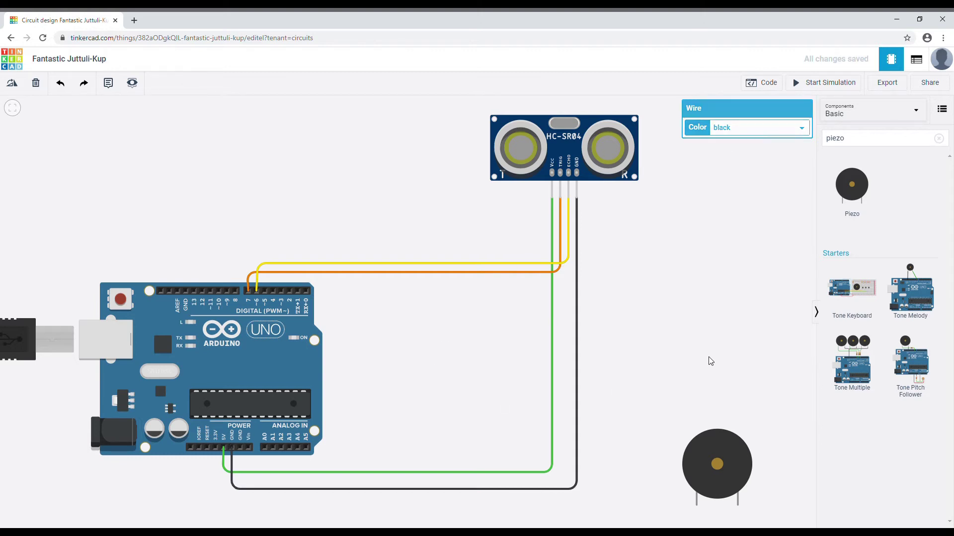
Step: Move the piezo above the Arduino board and rotate it until its two leads point right
drag(725, 449, 186, 200)
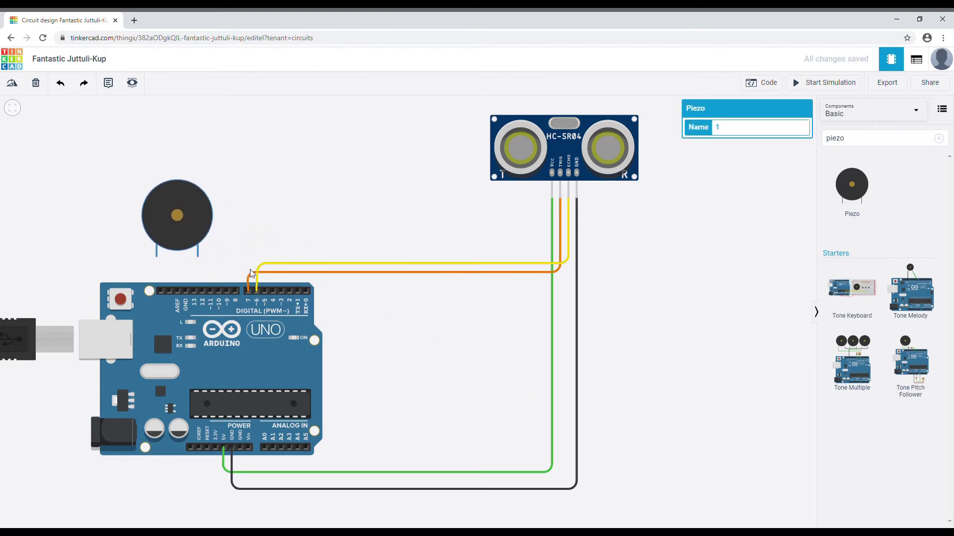
drag(186, 236, 205, 234)
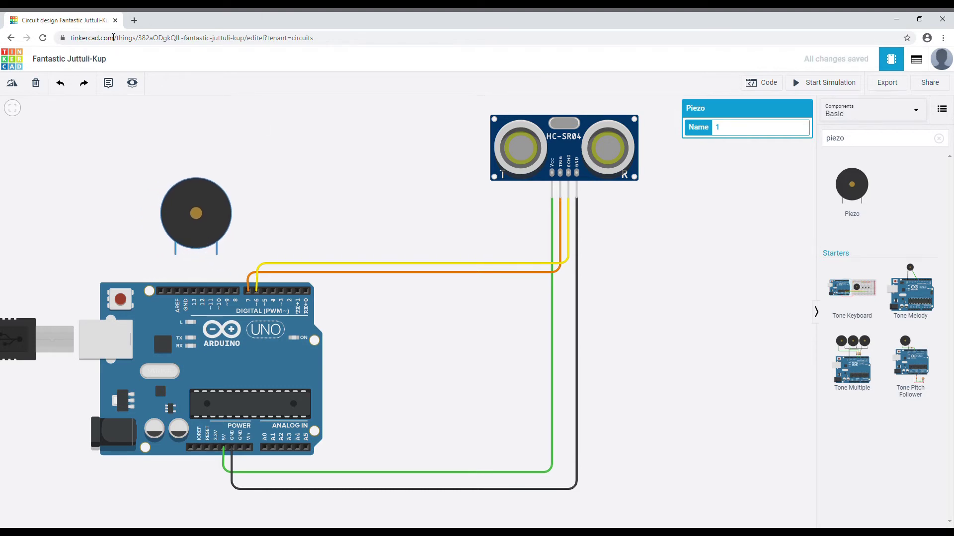
click(12, 83)
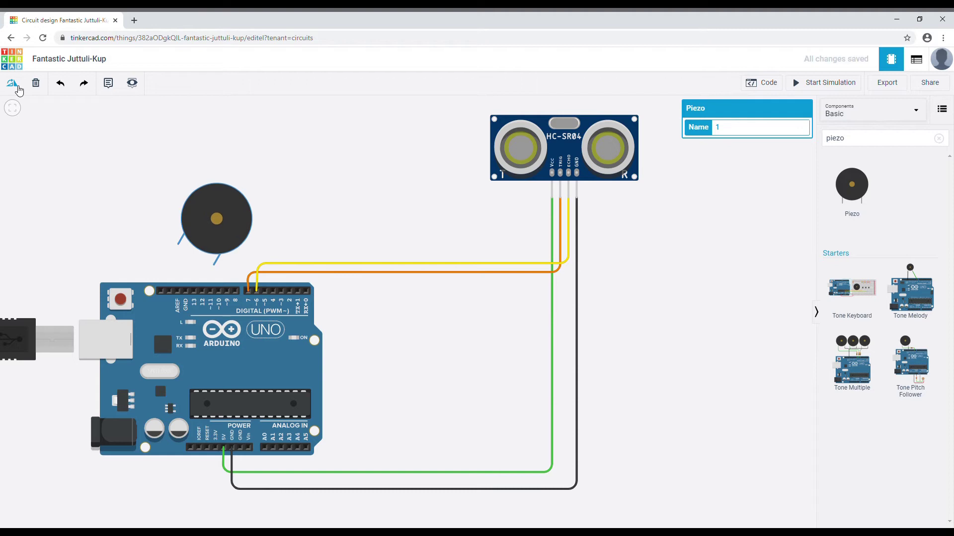
click(12, 83)
click(12, 83)
click(12, 83)
click(12, 83)
click(12, 83)
click(12, 83)
click(12, 83)
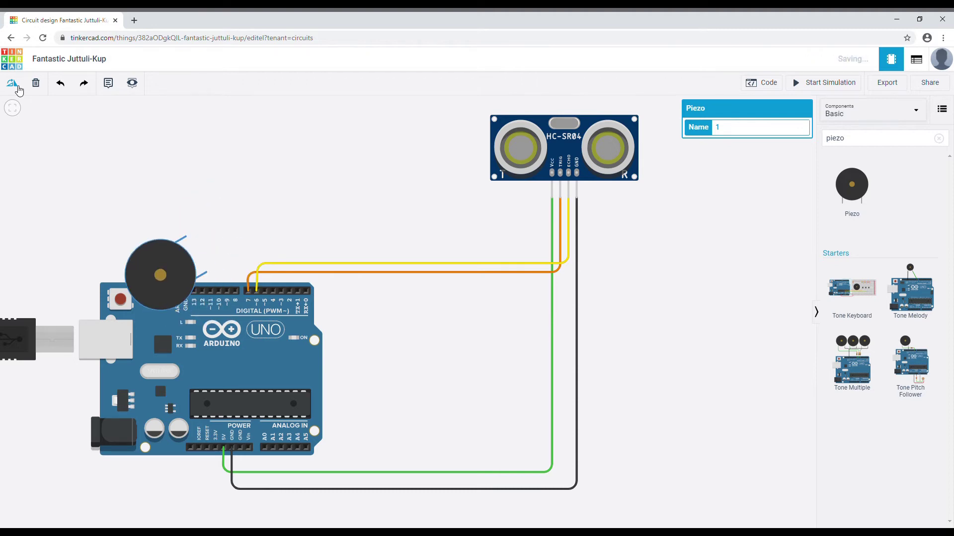
click(12, 83)
drag(156, 271, 144, 239)
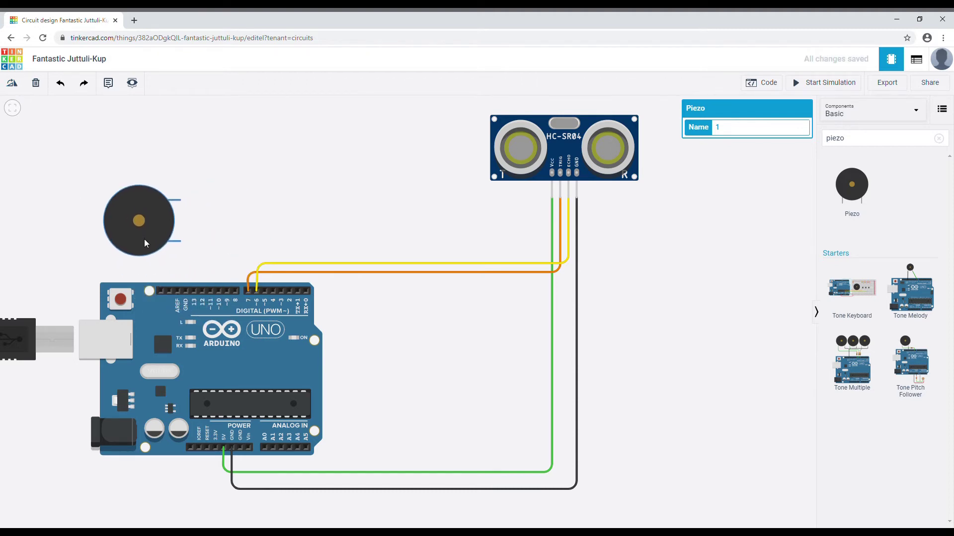
Step: Wire the piezo's lower lead to Arduino digital pin 12 with one right-angle bend and color the wire red
click(180, 243)
click(200, 242)
click(201, 289)
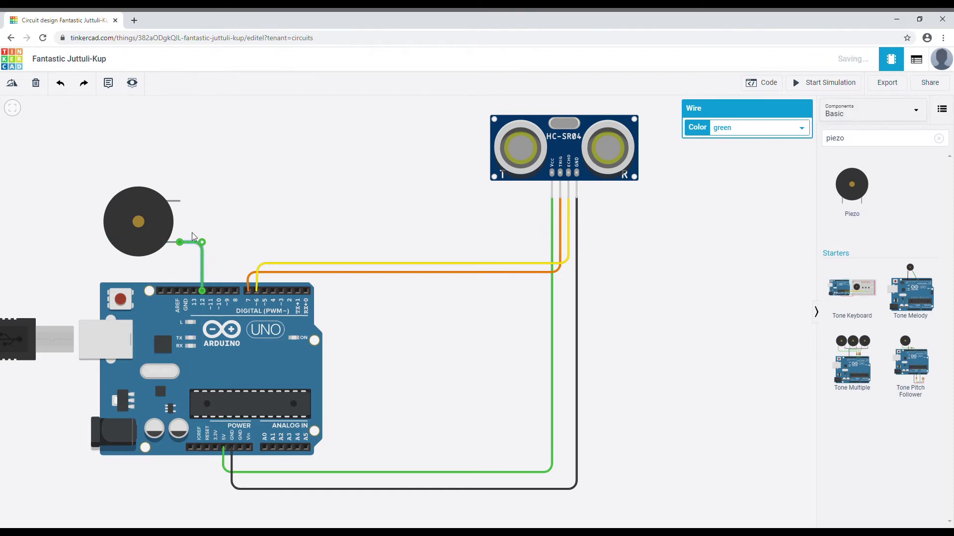
click(195, 201)
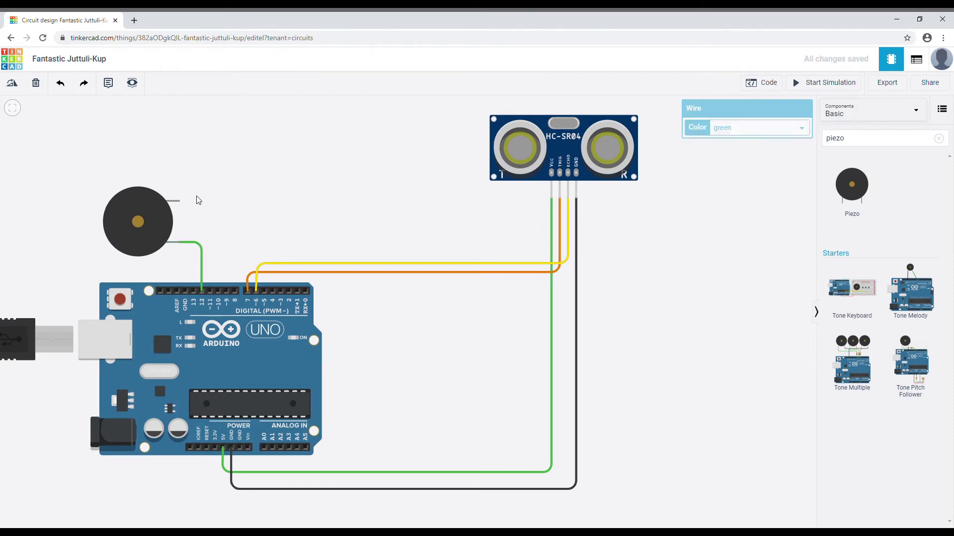
click(195, 243)
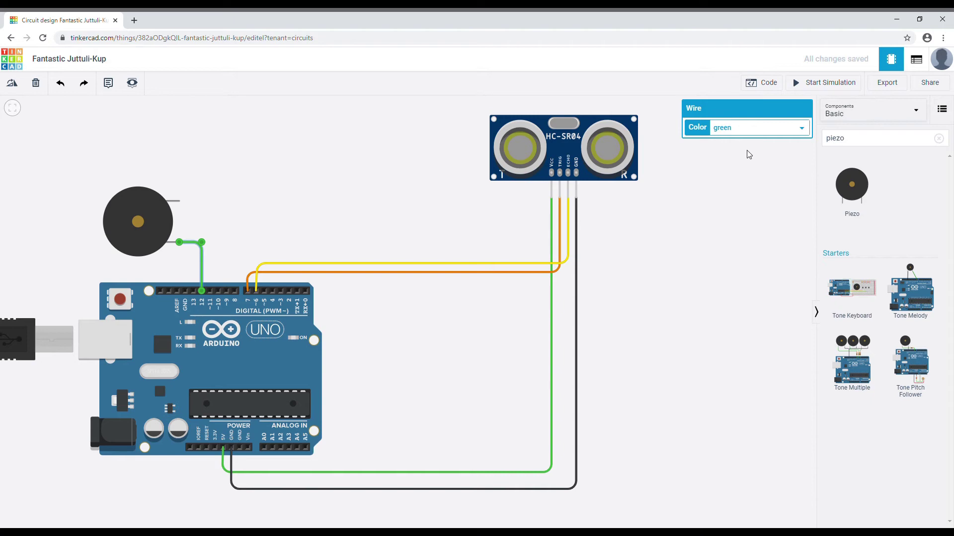
key(2)
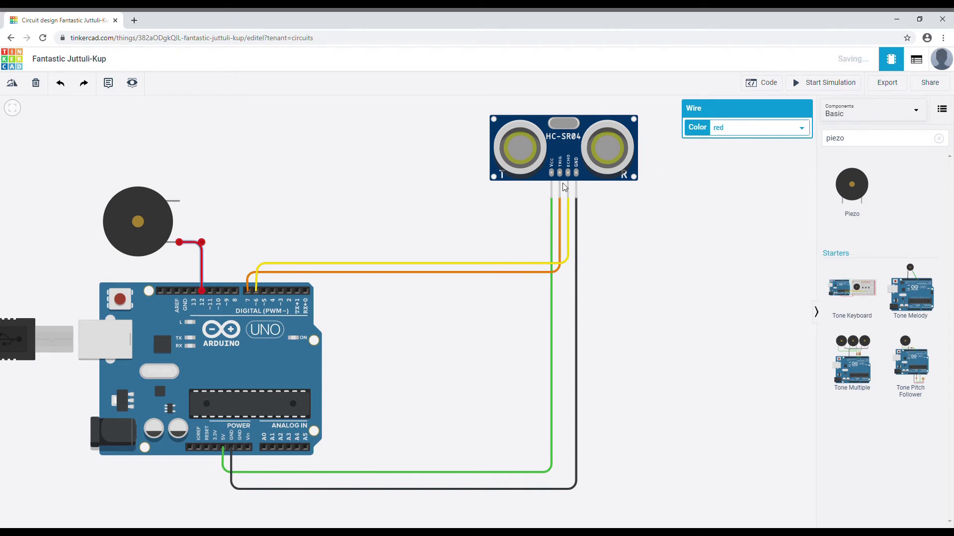
Step: Wire the piezo's upper lead to the Arduino's digital-side GND, straighten the wire's bend, and color it black
click(199, 200)
click(180, 202)
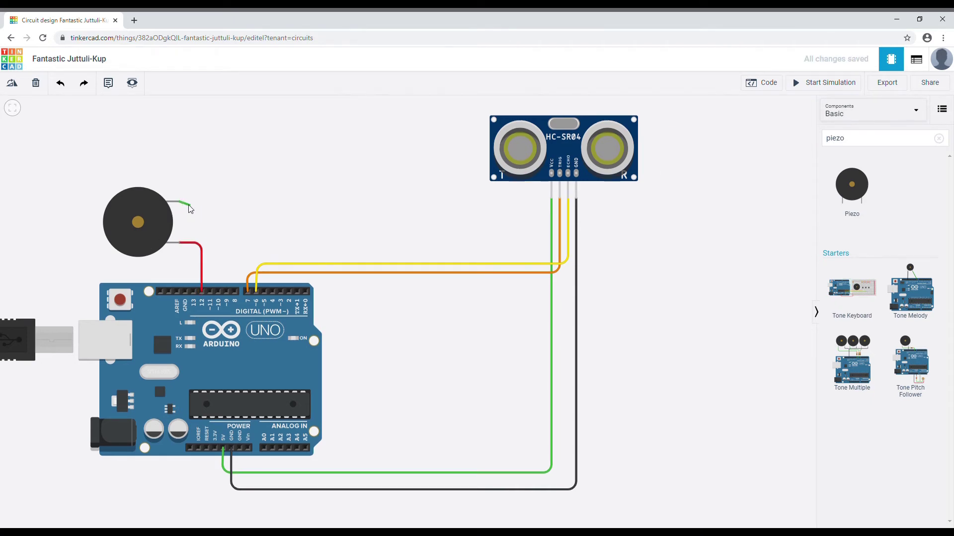
click(187, 203)
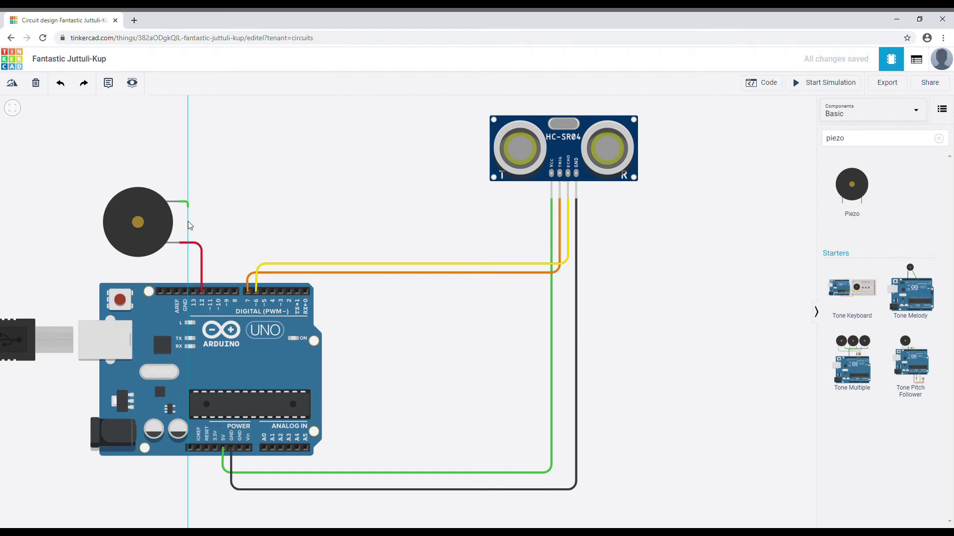
click(185, 290)
drag(190, 200, 187, 200)
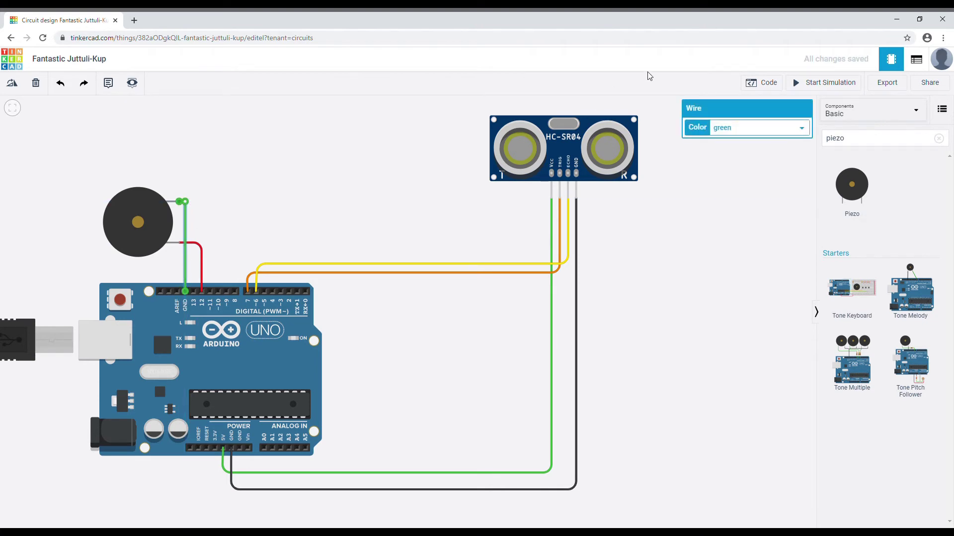
click(722, 133)
click(720, 140)
click(680, 198)
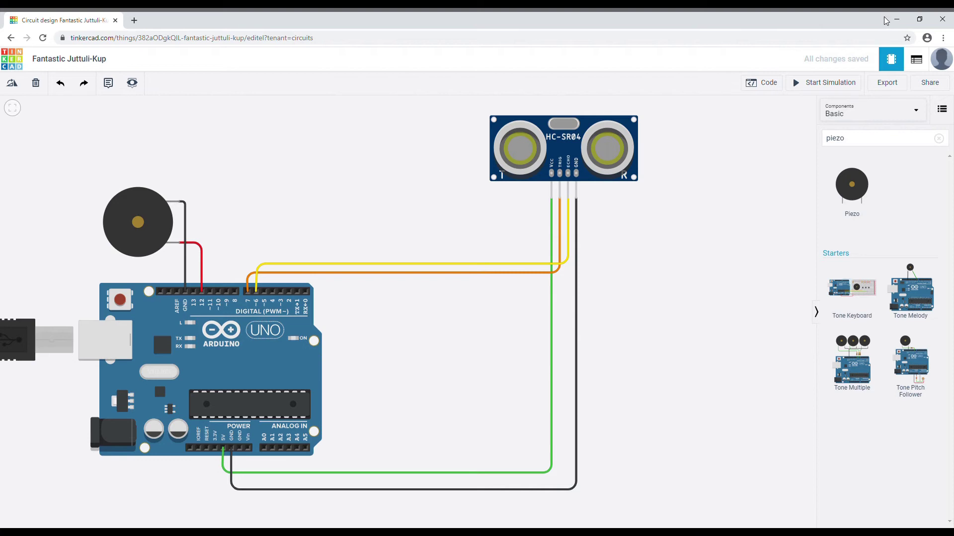
Step: Open the Arduino's code and switch the editor from blocks to Text mode
key(f)
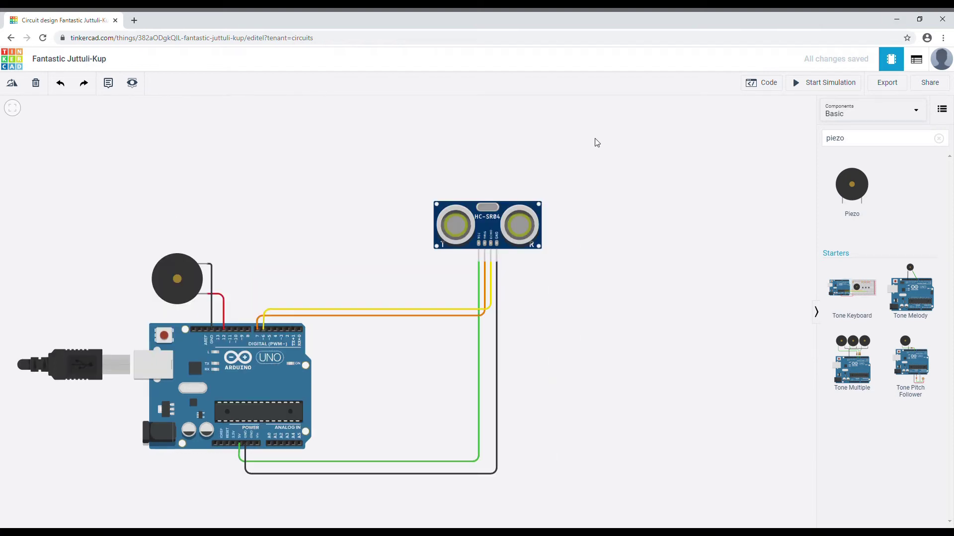
click(768, 84)
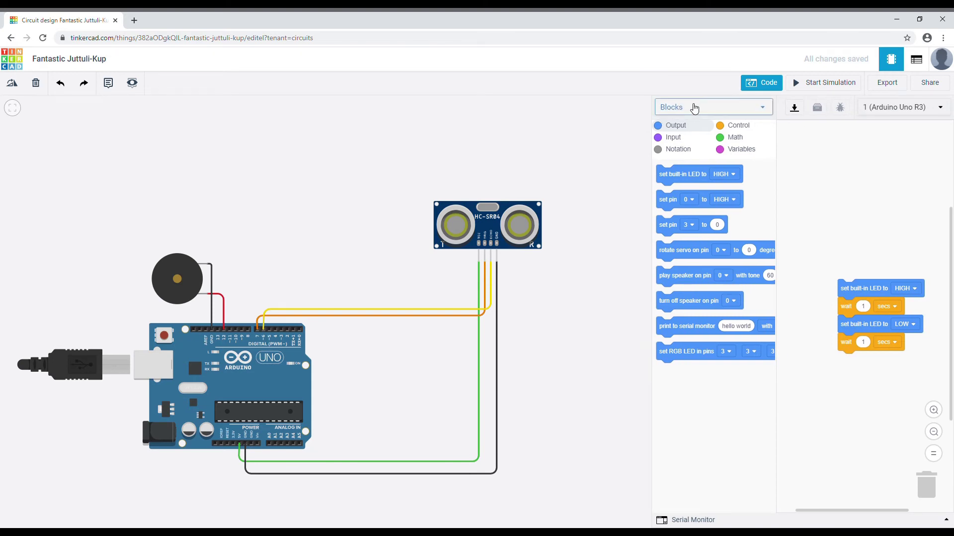
click(695, 108)
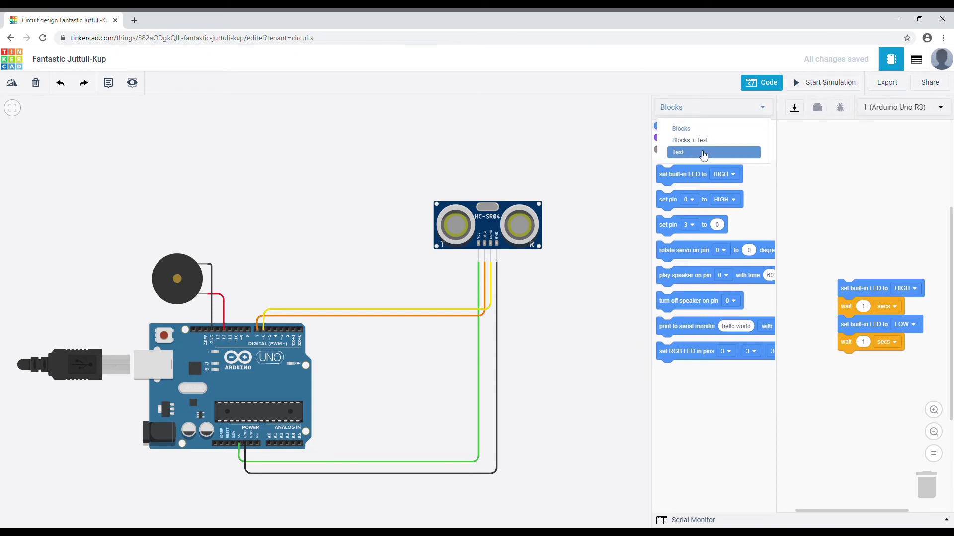
click(703, 154)
click(529, 168)
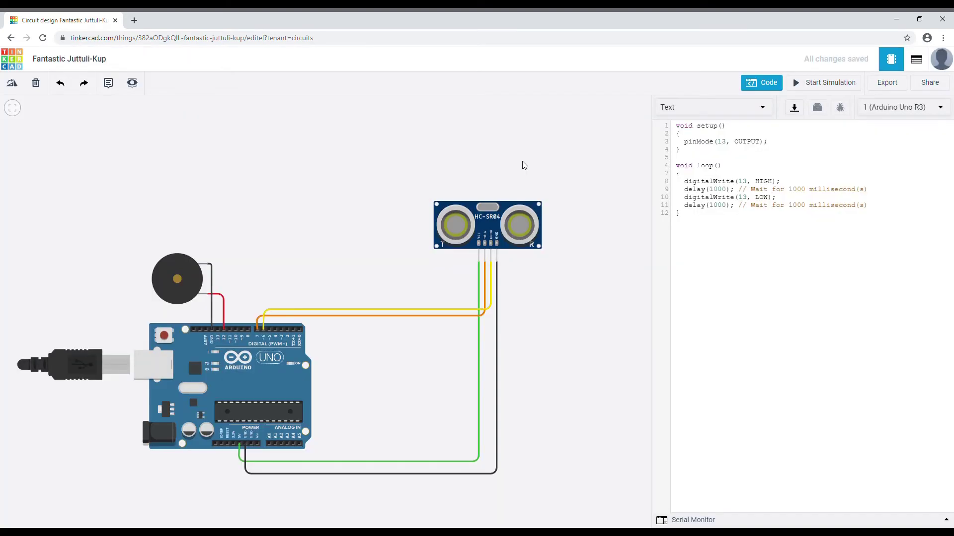
Step: Replace the entire default program with the copied sketch defining trig 7, echo 6 and buzzer 12, and close the code editor
drag(727, 223, 658, 122)
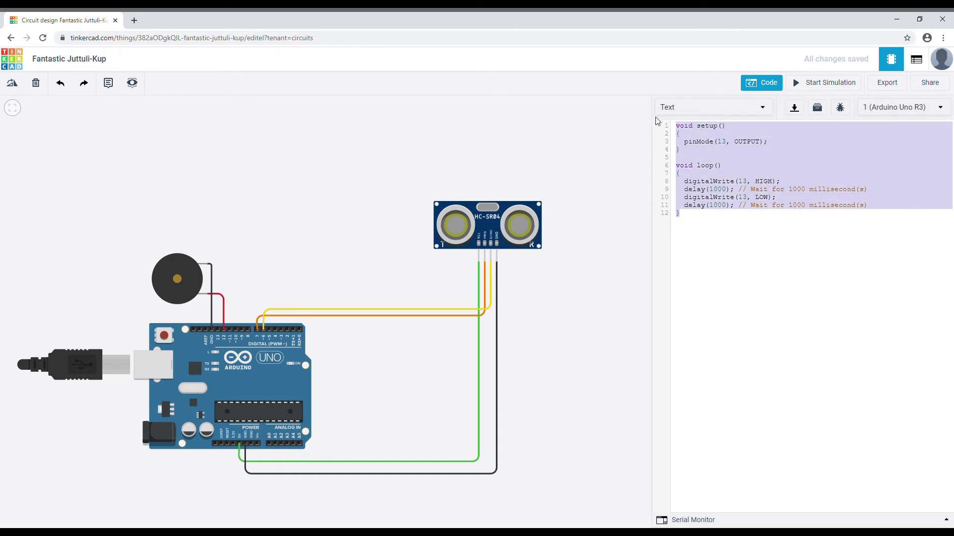
key(Delete)
key(ctrl+v)
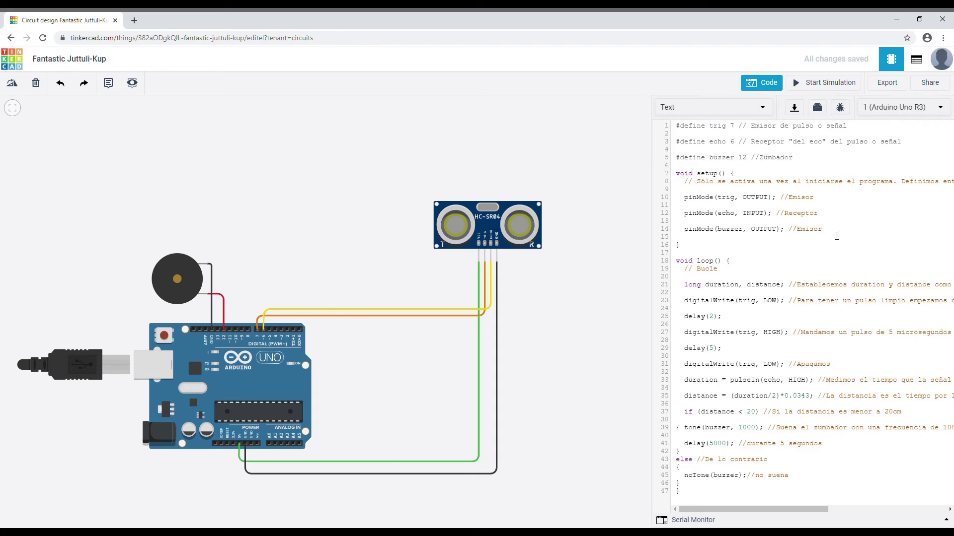
click(759, 85)
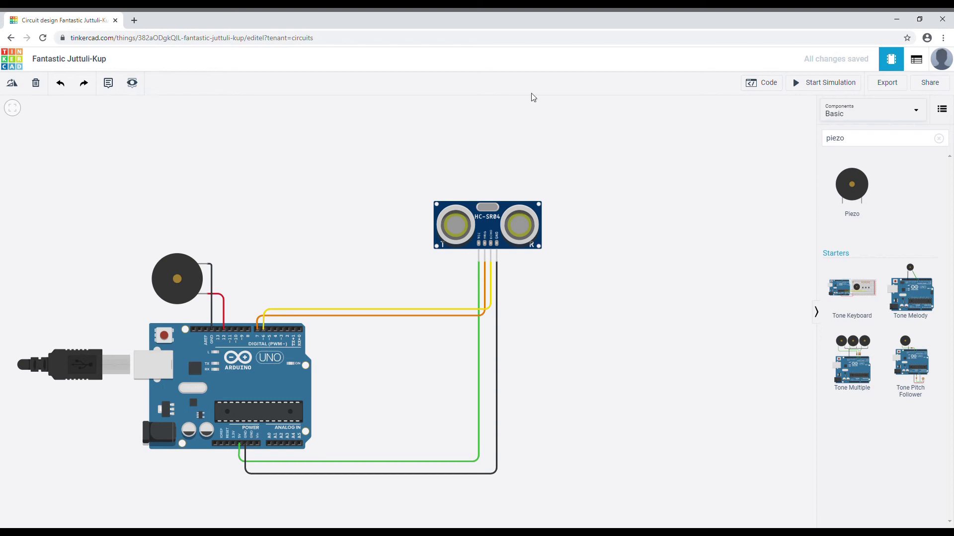
Step: Simulate the circuit and shift the distance sensor's target to about 45 cm to test the piezo's response
click(809, 89)
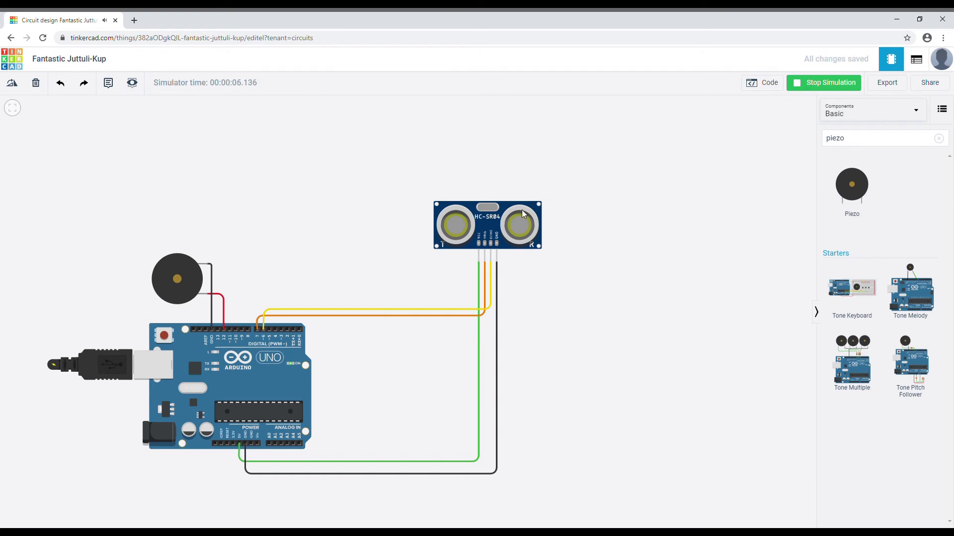
click(503, 207)
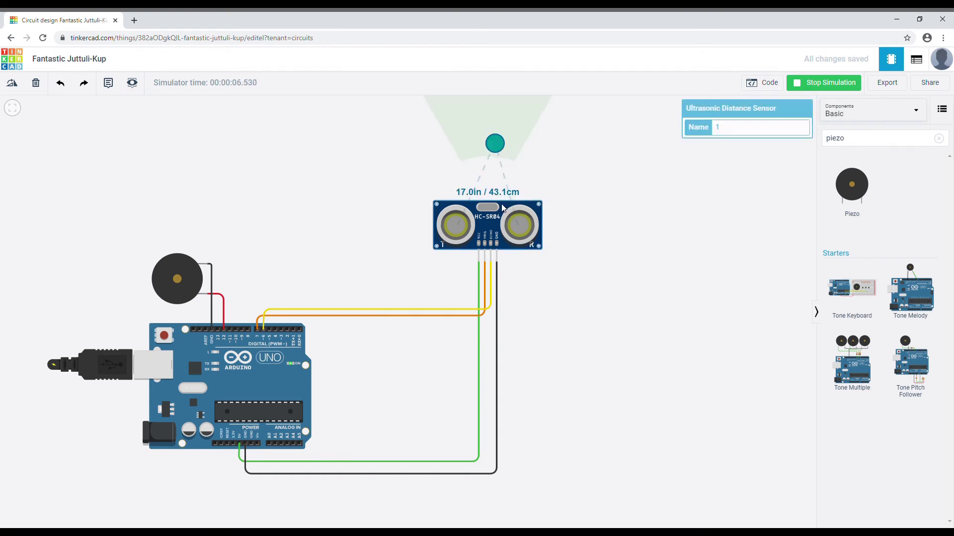
drag(575, 170, 585, 230)
click(518, 264)
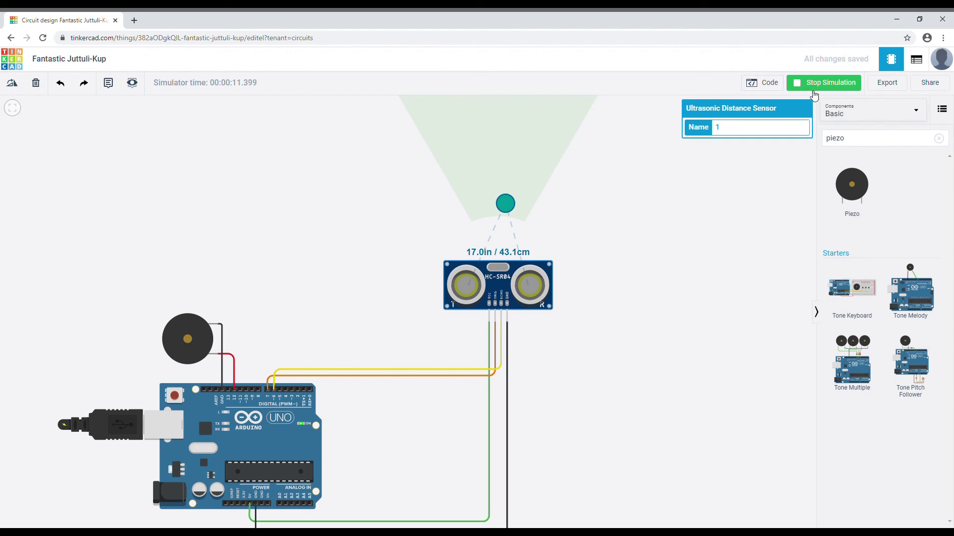
mouse_move(505, 204)
mouse_down()
mouse_move(500, 225)
mouse_move(506, 205)
mouse_up()
mouse_move(507, 204)
mouse_down()
mouse_move(507, 224)
mouse_move(510, 206)
mouse_up()
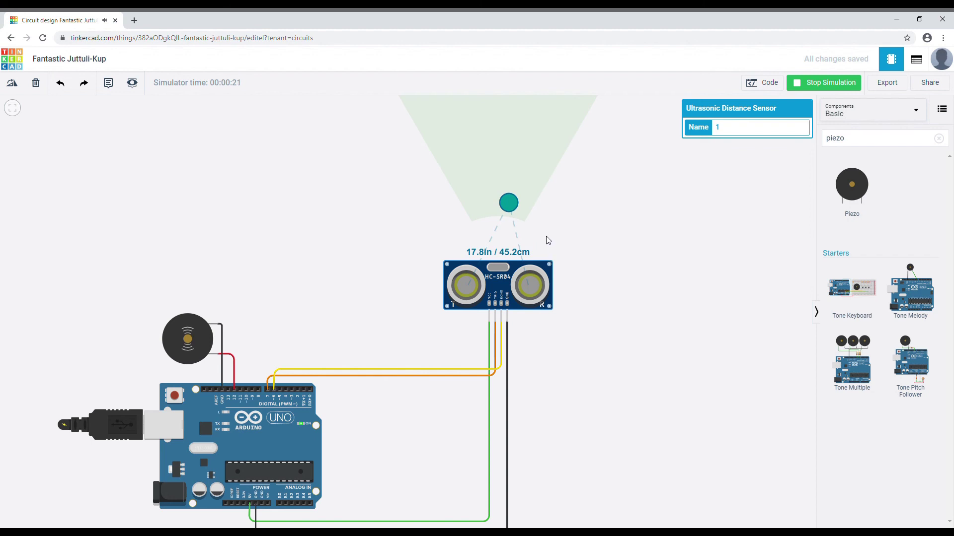